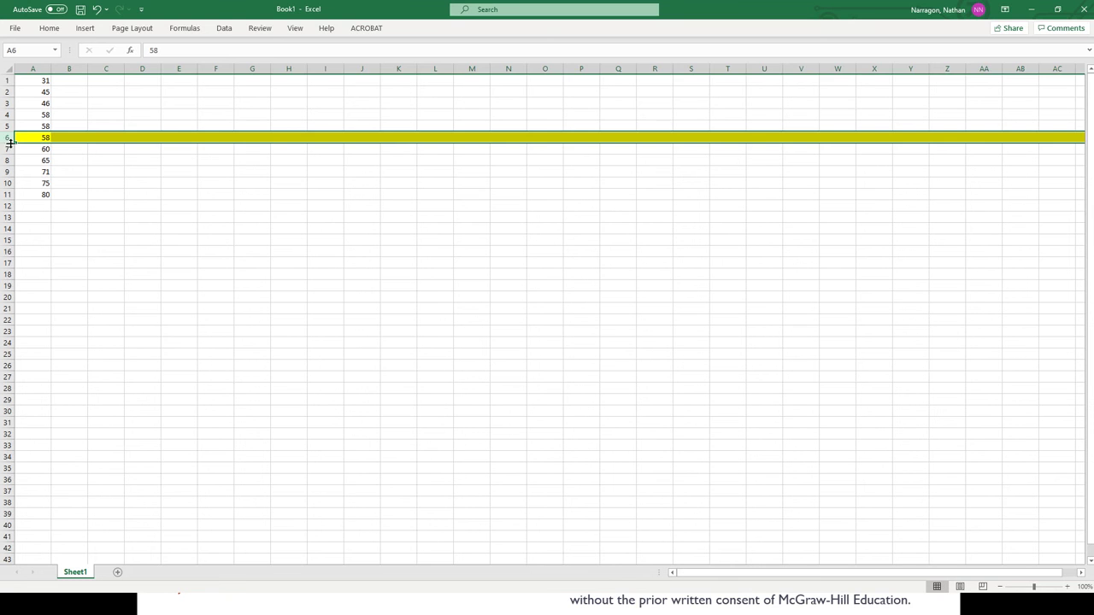
Label the highlighted middle value by entering "<-median" in cell B6
{"action": "left_click", "coordinate": [95, 136]}
{"action": "left_click", "coordinate": [73, 137]}
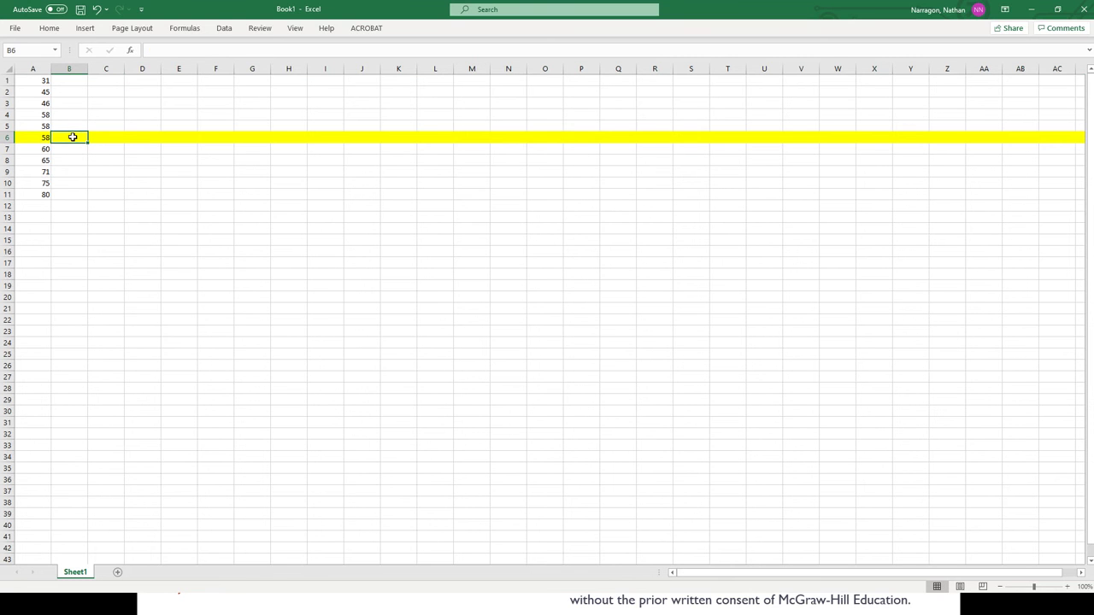
{"action": "type", "text": "<"}
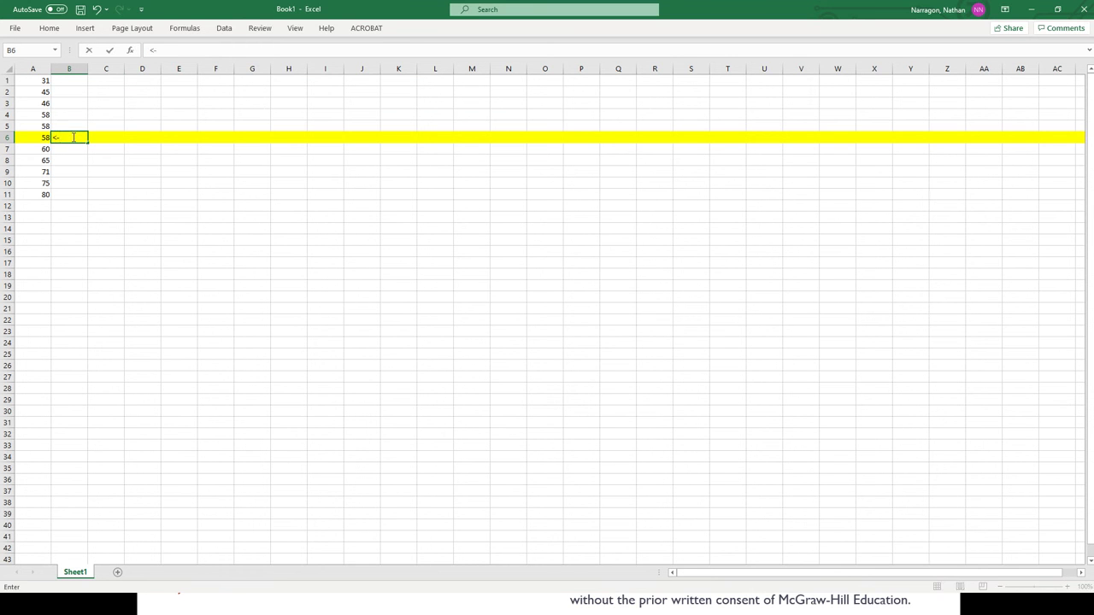
{"action": "type", "text": "-median"}
{"action": "left_click", "coordinate": [81, 161]}
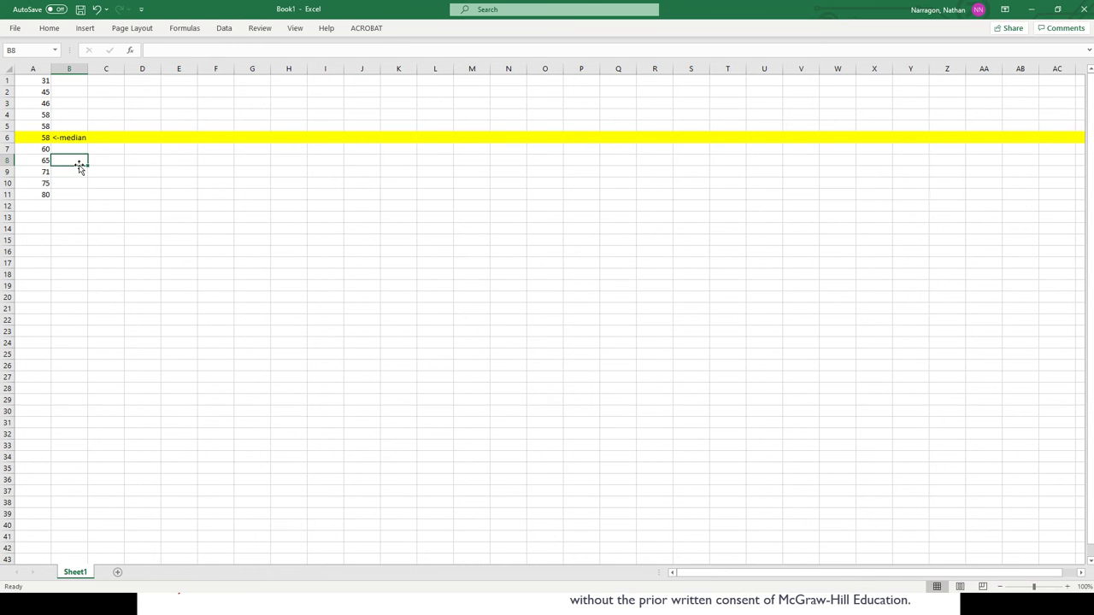
{"action": "left_click", "coordinate": [78, 129]}
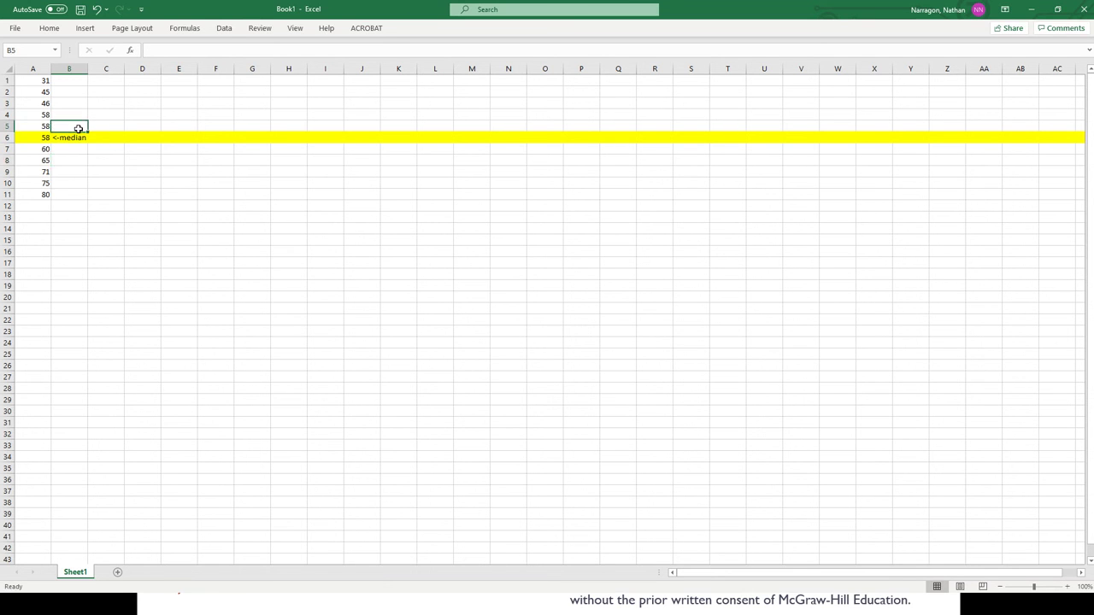
Identify the repeated values in A4:A6 and enter the note "Mode is 58" in cell D4
{"action": "left_click", "coordinate": [32, 113]}
{"action": "left_click_drag", "start_coordinate": [31, 113], "coordinate": [31, 137]}
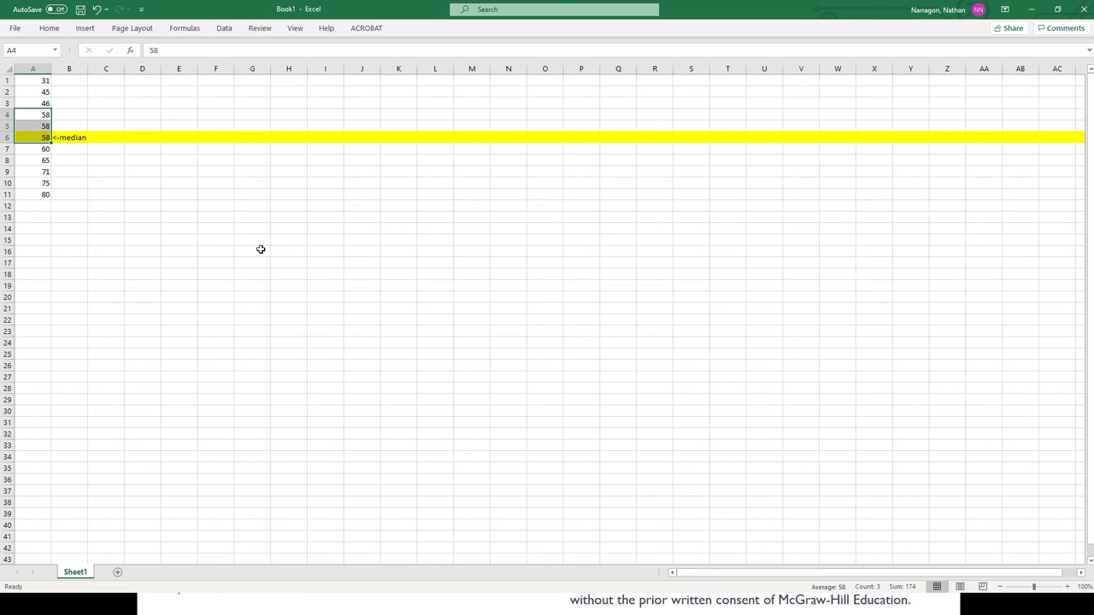
{"action": "left_click", "coordinate": [140, 125]}
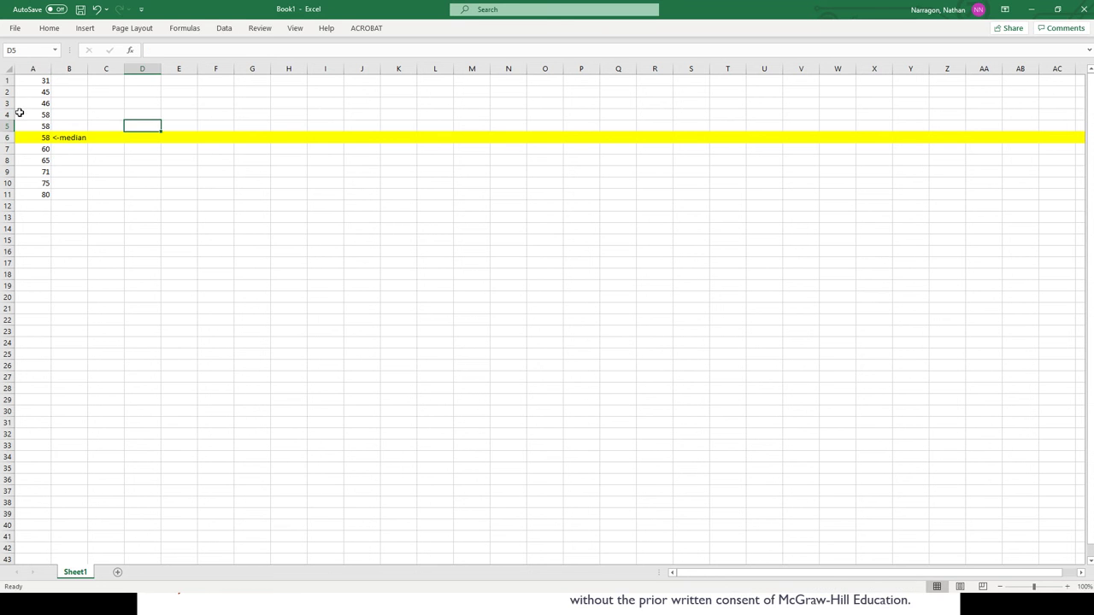
{"action": "mouse_move", "coordinate": [20, 113]}
{"action": "left_mouse_down"}
{"action": "mouse_move", "coordinate": [34, 138]}
{"action": "mouse_move", "coordinate": [146, 112]}
{"action": "mouse_move", "coordinate": [34, 125]}
{"action": "left_mouse_up"}
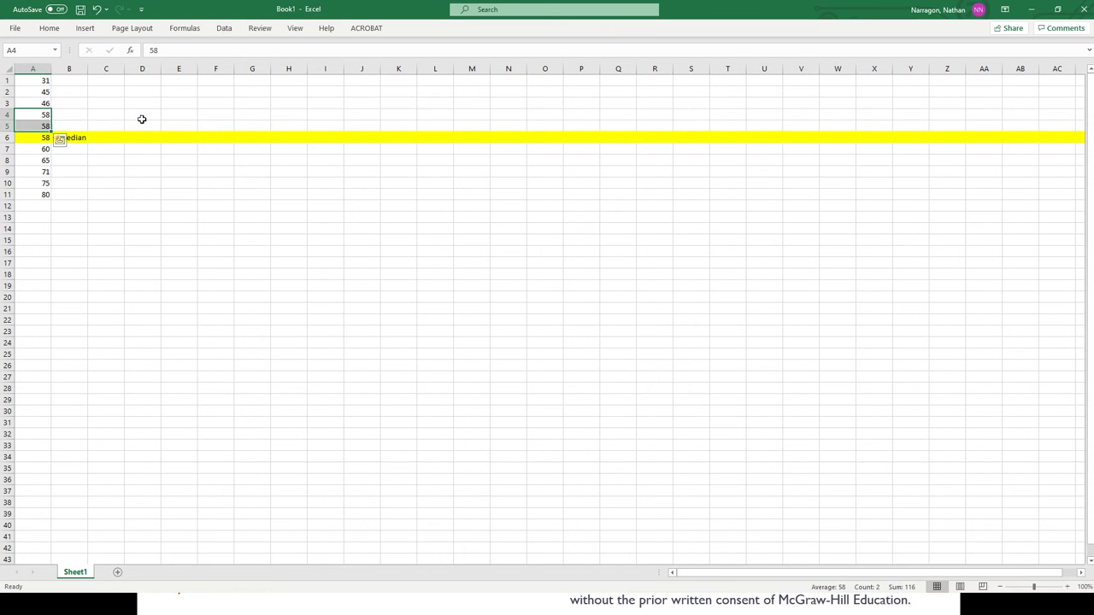
{"action": "left_click", "coordinate": [141, 117]}
{"action": "type", "text": "Mode is 58"}
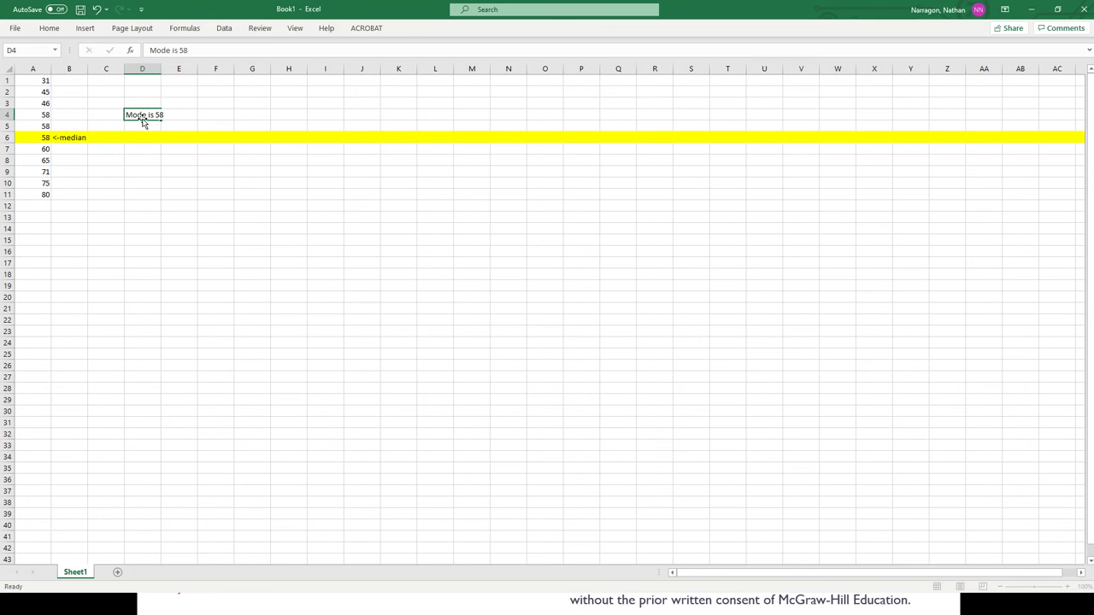
{"action": "key", "text": "Return"}
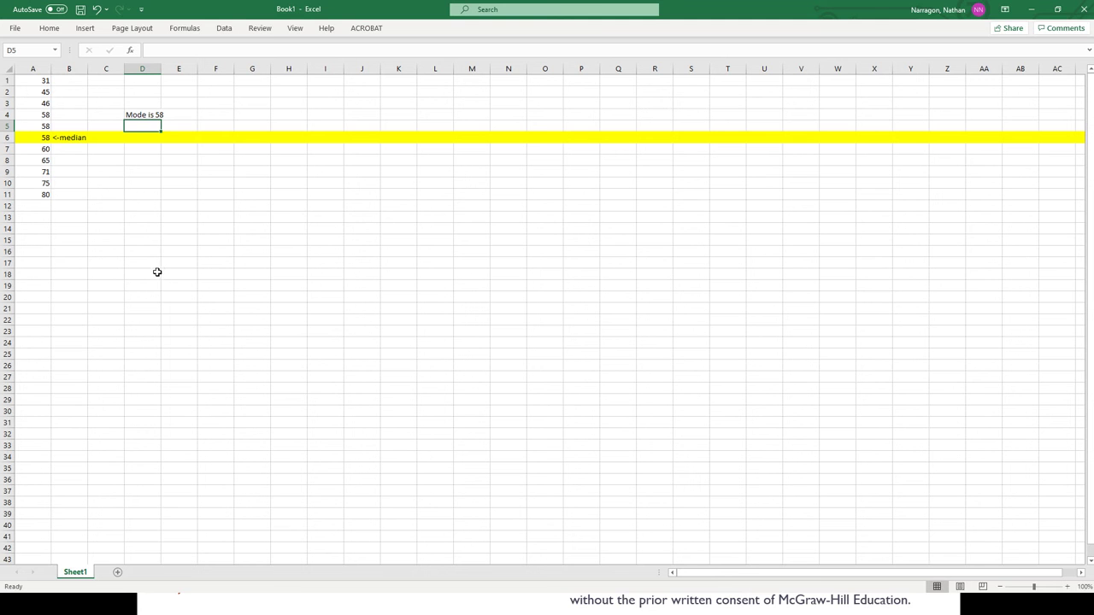
With empty cell D13 selected, look through the statistical functions for the average, median and mode functions
{"action": "left_click", "coordinate": [20, 79]}
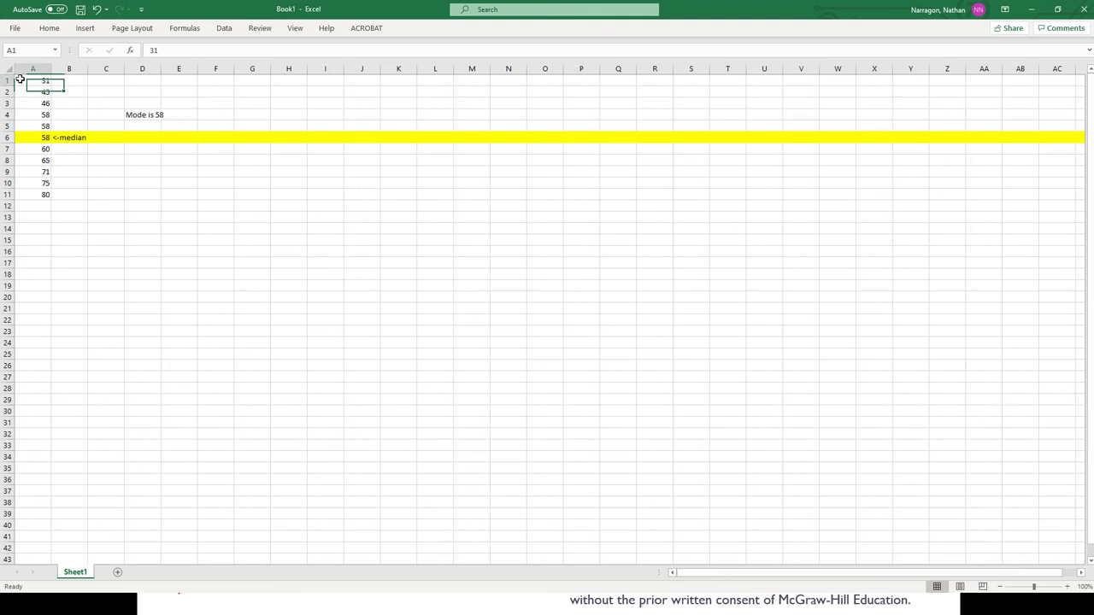
{"action": "left_click_drag", "start_coordinate": [20, 78], "coordinate": [25, 193]}
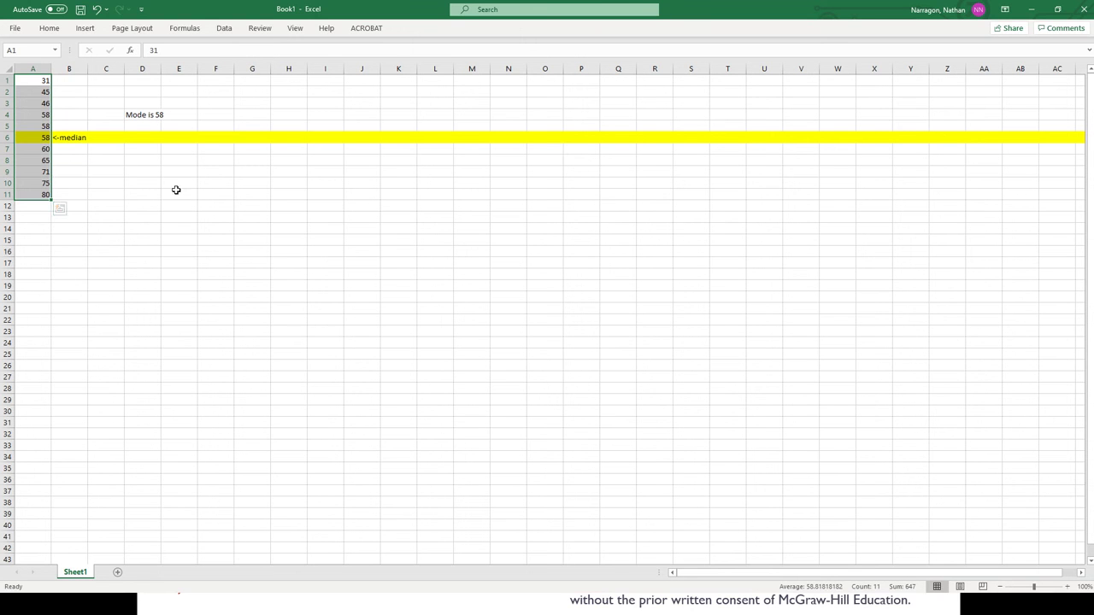
{"action": "left_click", "coordinate": [146, 219]}
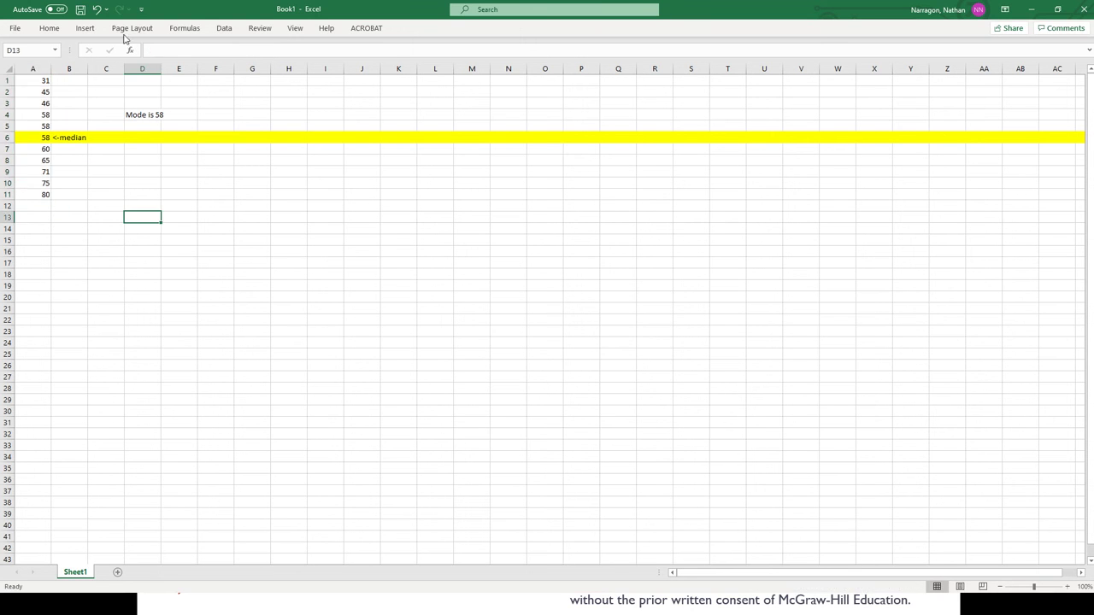
{"action": "left_click", "coordinate": [49, 29]}
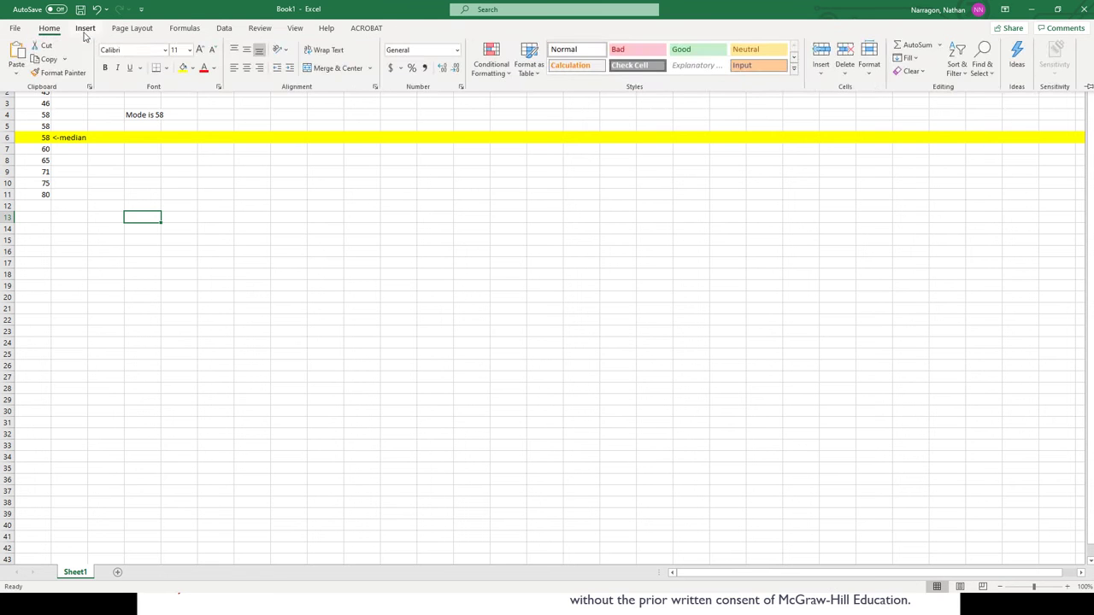
{"action": "left_click", "coordinate": [84, 32]}
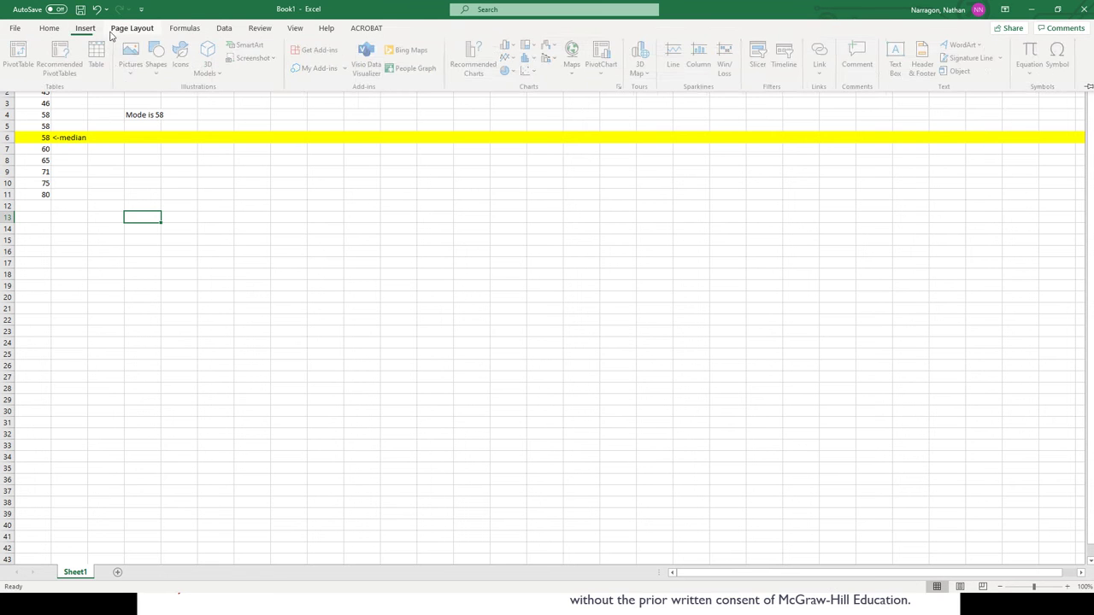
{"action": "left_click", "coordinate": [185, 29]}
{"action": "left_click", "coordinate": [282, 67]}
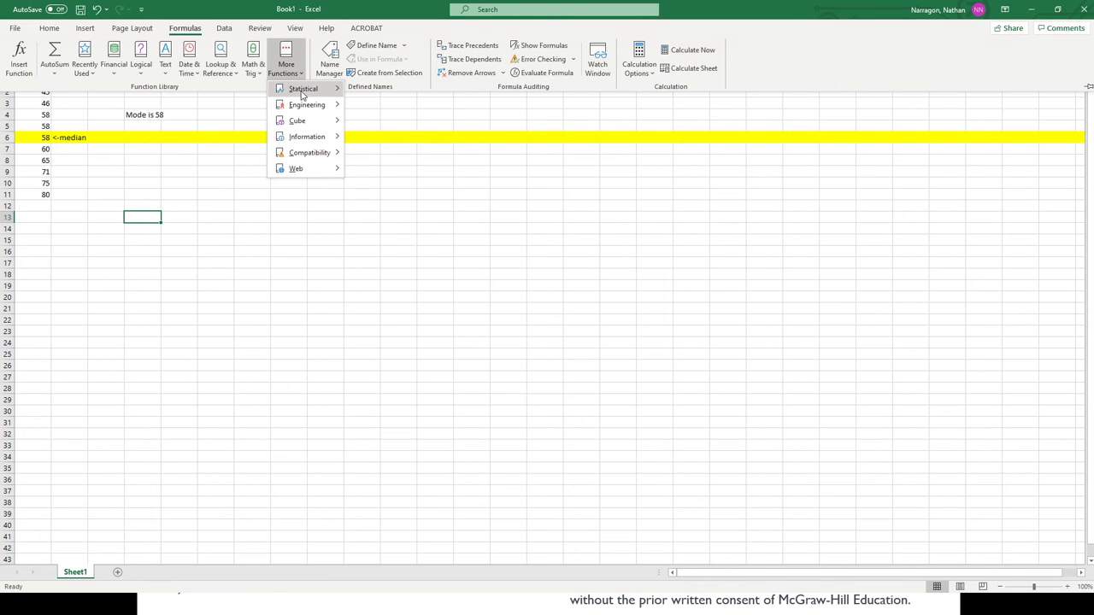
{"action": "mouse_move", "coordinate": [301, 96]}
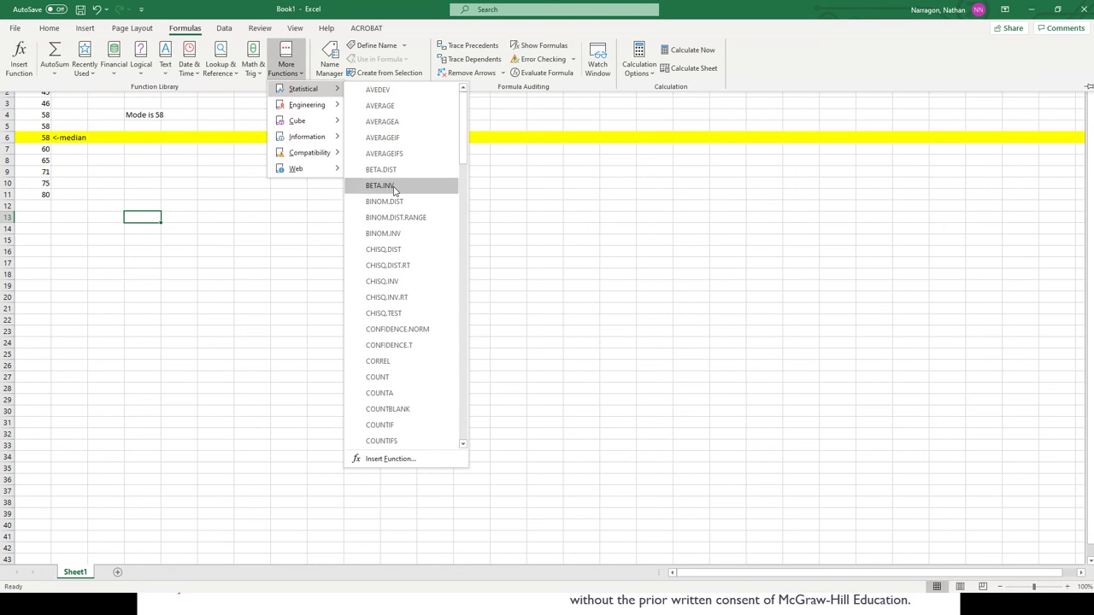
{"action": "scroll", "coordinate": [394, 189], "scroll_direction": "down", "scroll_amount": 1}
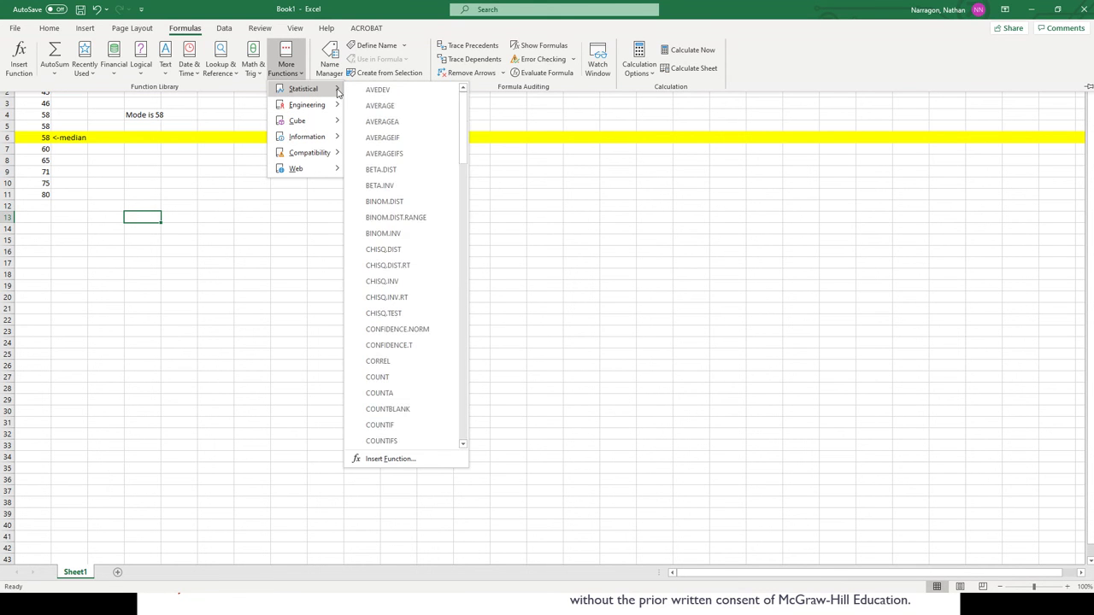
{"action": "scroll", "coordinate": [426, 236], "scroll_direction": "down", "scroll_amount": 3}
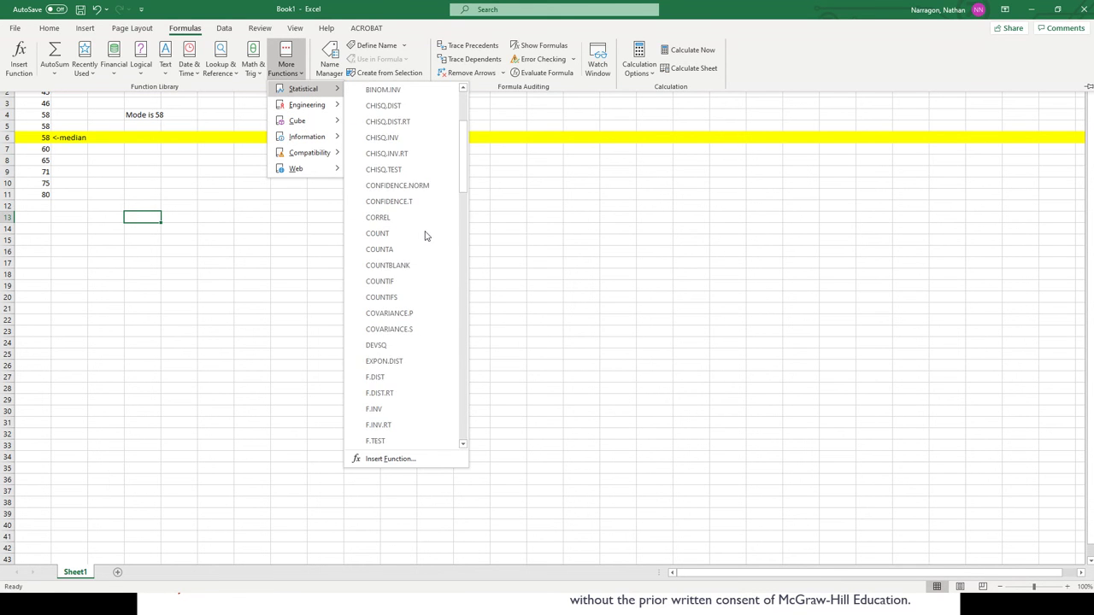
{"action": "scroll", "coordinate": [426, 236], "scroll_direction": "down", "scroll_amount": 9}
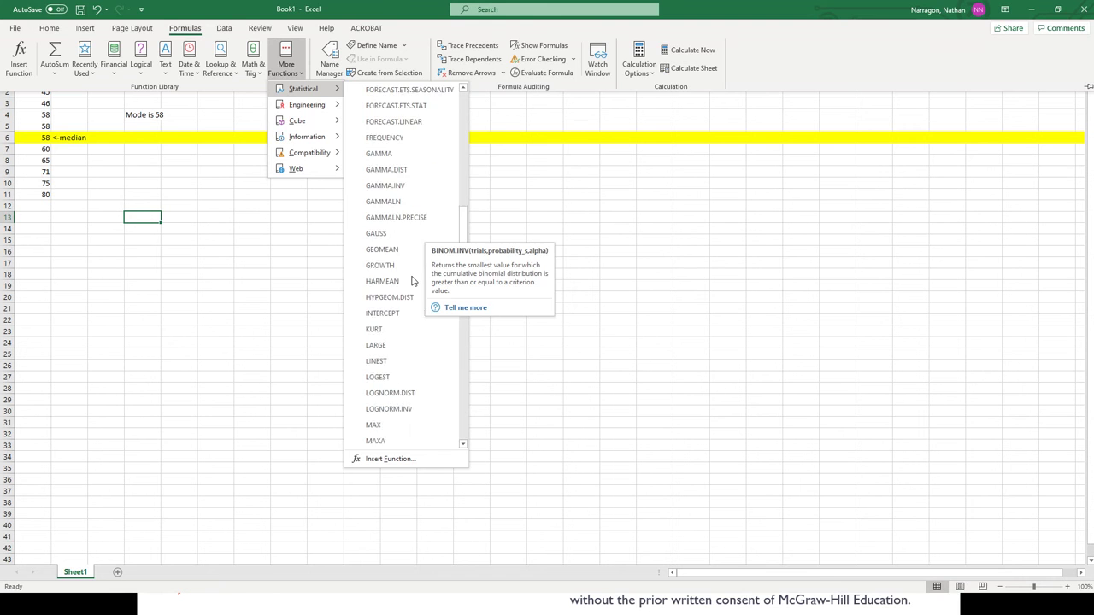
{"action": "scroll", "coordinate": [411, 280], "scroll_direction": "down", "scroll_amount": 2}
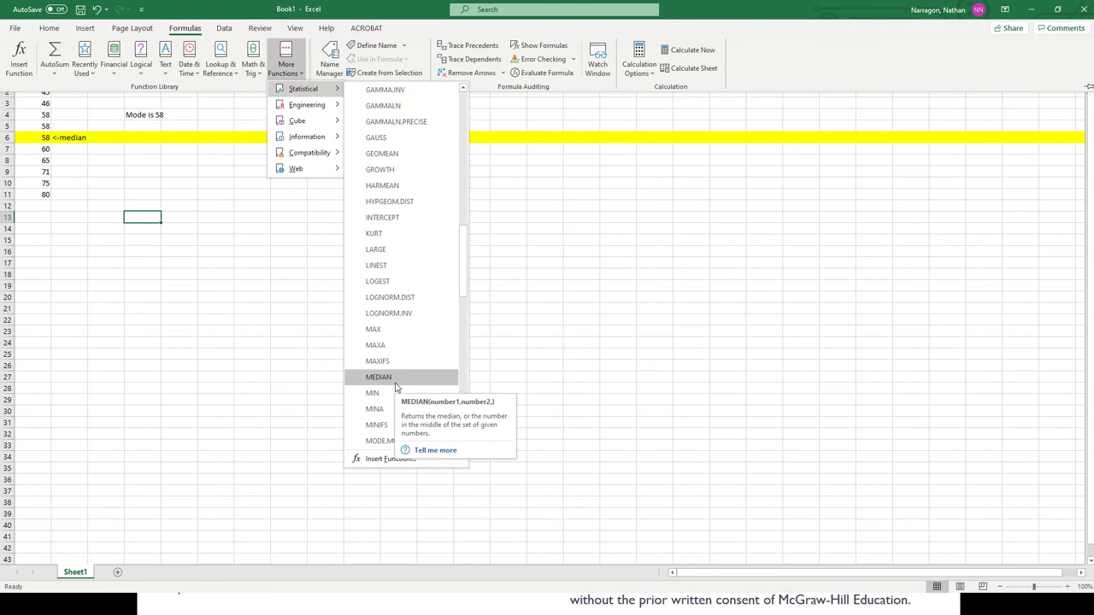
{"action": "scroll", "coordinate": [396, 386], "scroll_direction": "down", "scroll_amount": 5}
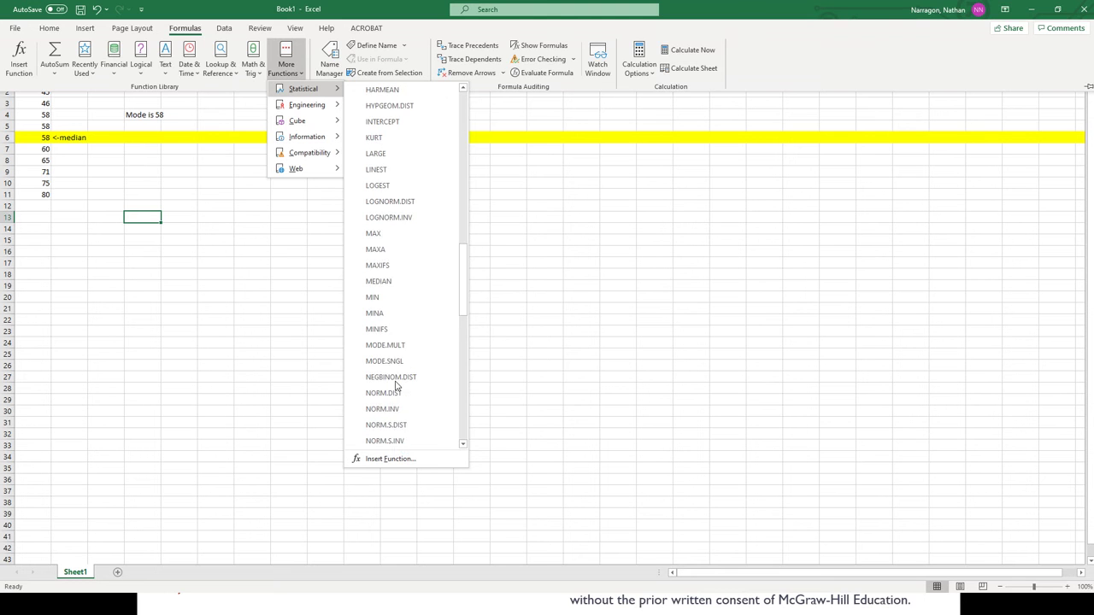
{"action": "scroll", "coordinate": [396, 386], "scroll_direction": "down", "scroll_amount": 3}
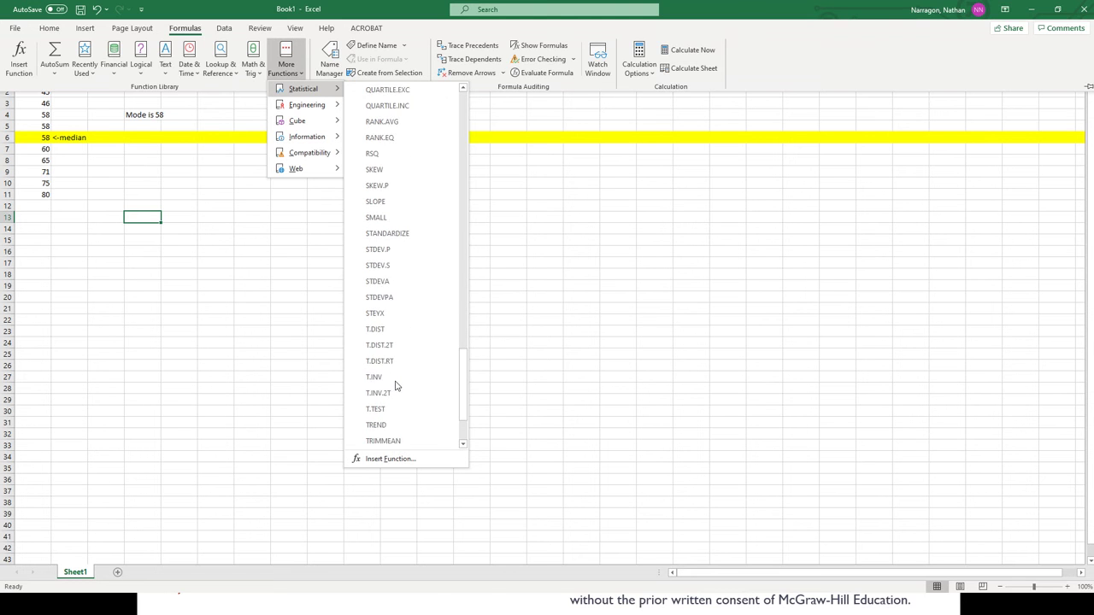
{"action": "scroll", "coordinate": [385, 379], "scroll_direction": "up", "scroll_amount": 5}
{"action": "scroll", "coordinate": [384, 378], "scroll_direction": "up", "scroll_amount": 5}
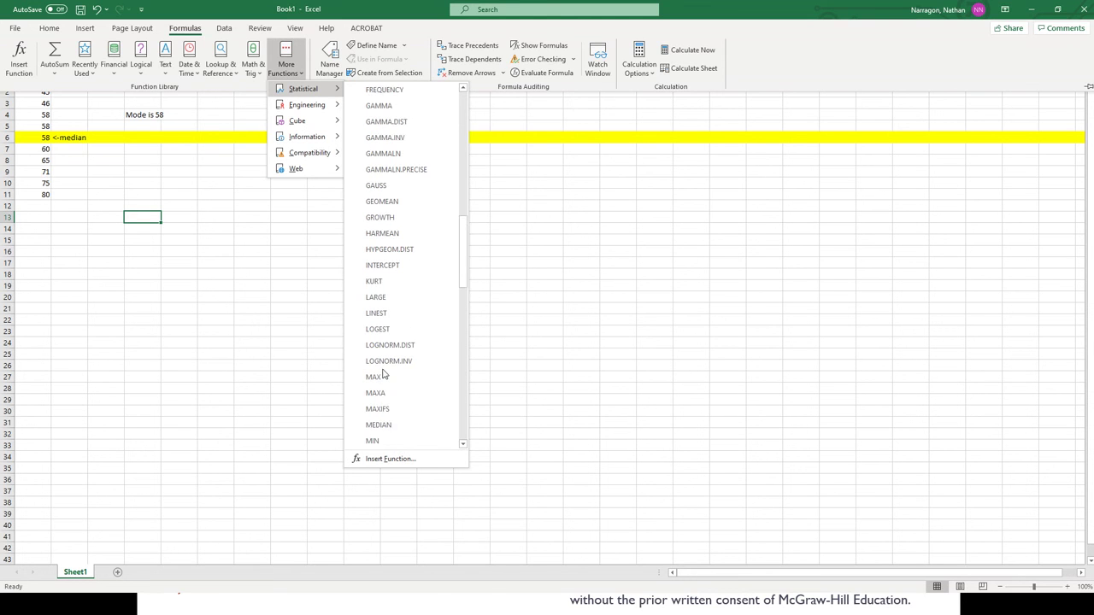
{"action": "scroll", "coordinate": [425, 351], "scroll_direction": "down", "scroll_amount": 1}
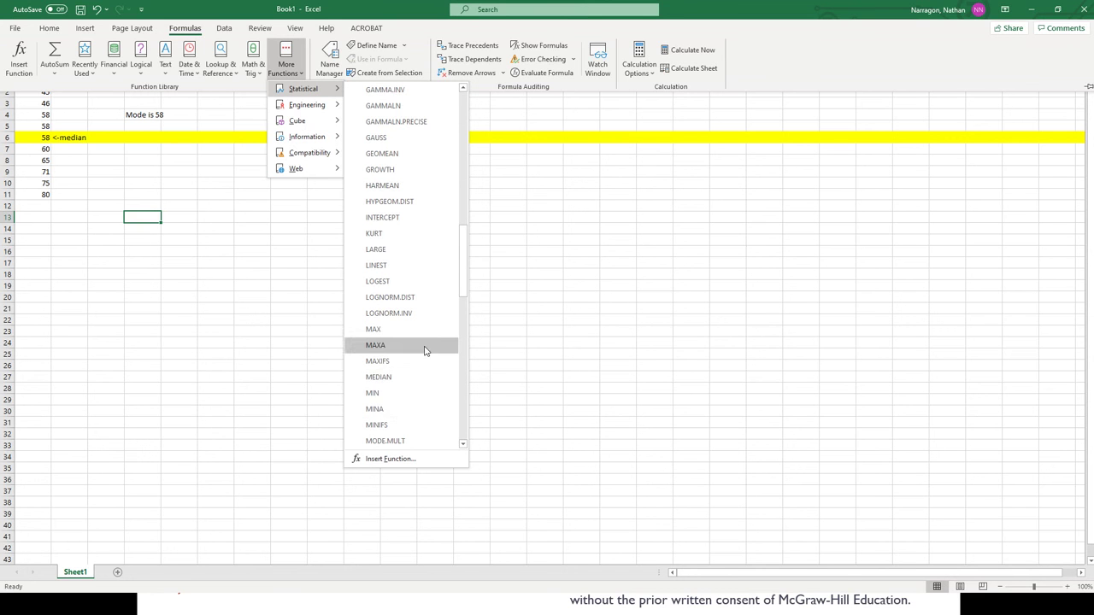
{"action": "scroll", "coordinate": [419, 389], "scroll_direction": "down", "scroll_amount": 2}
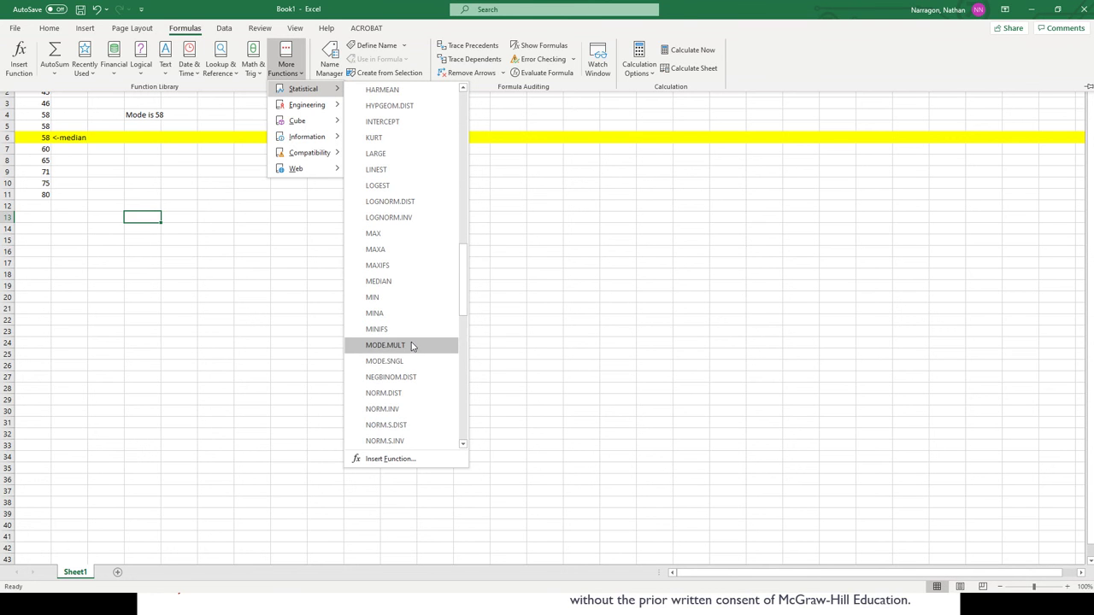
{"action": "scroll", "coordinate": [419, 361], "scroll_direction": "up", "scroll_amount": 15}
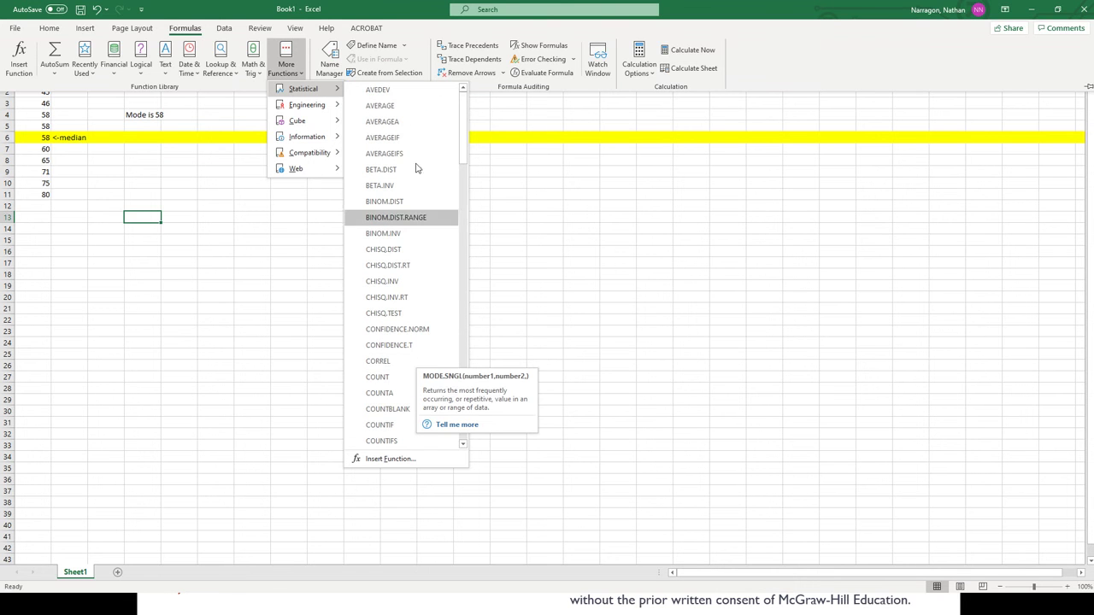
Insert the AVERAGE function in cell D13 over the range A1:A11
{"action": "left_click", "coordinate": [400, 108]}
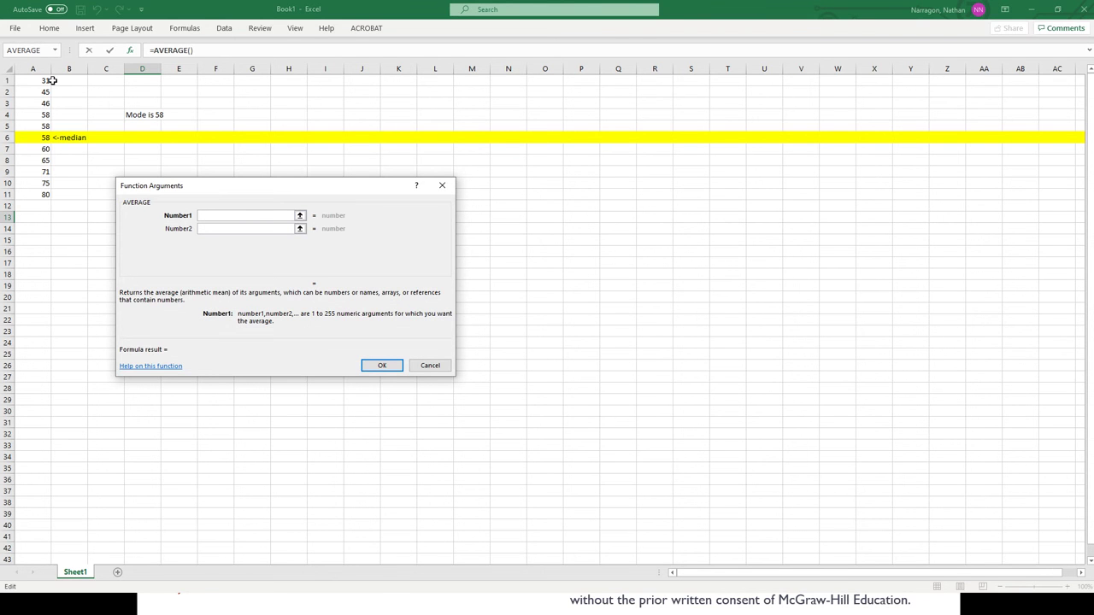
{"action": "left_click_drag", "start_coordinate": [40, 81], "coordinate": [40, 195]}
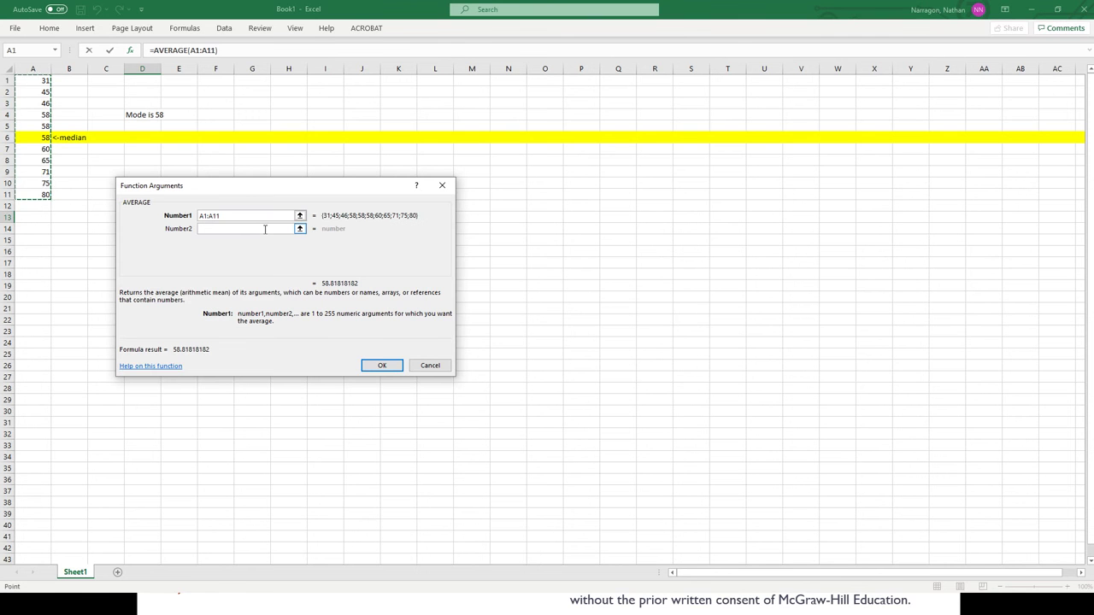
{"action": "type", "text": ")"}
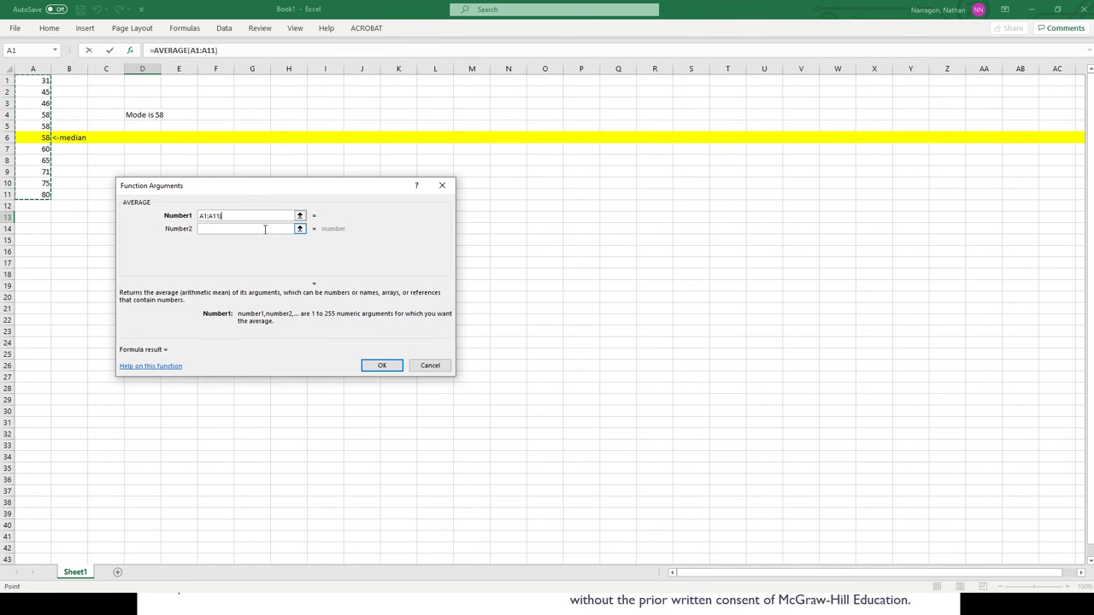
{"action": "key", "text": "BackSpace"}
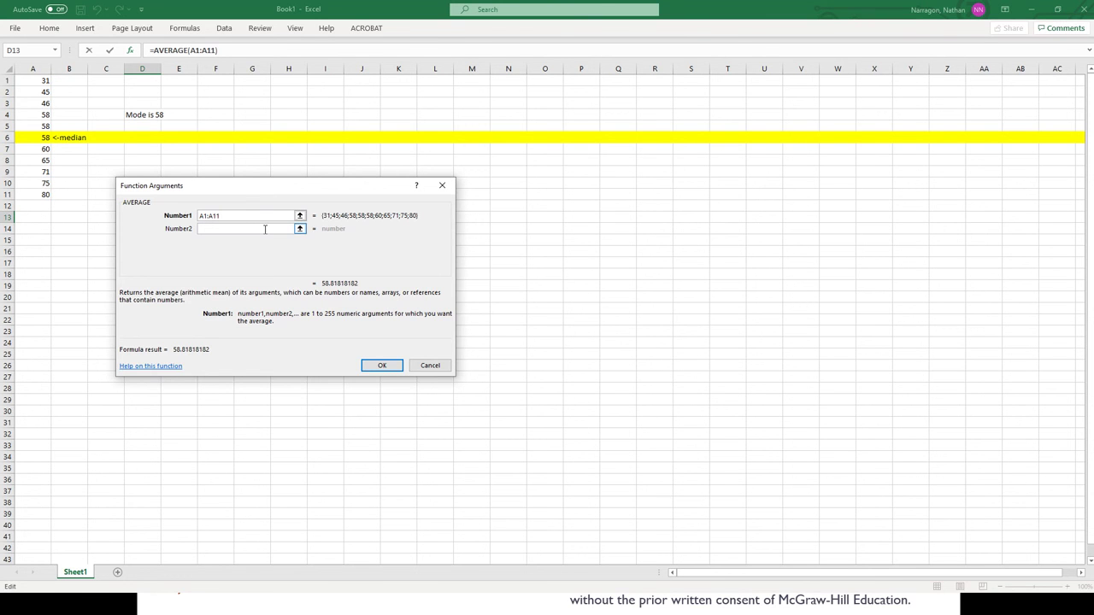
{"action": "left_click", "coordinate": [261, 231]}
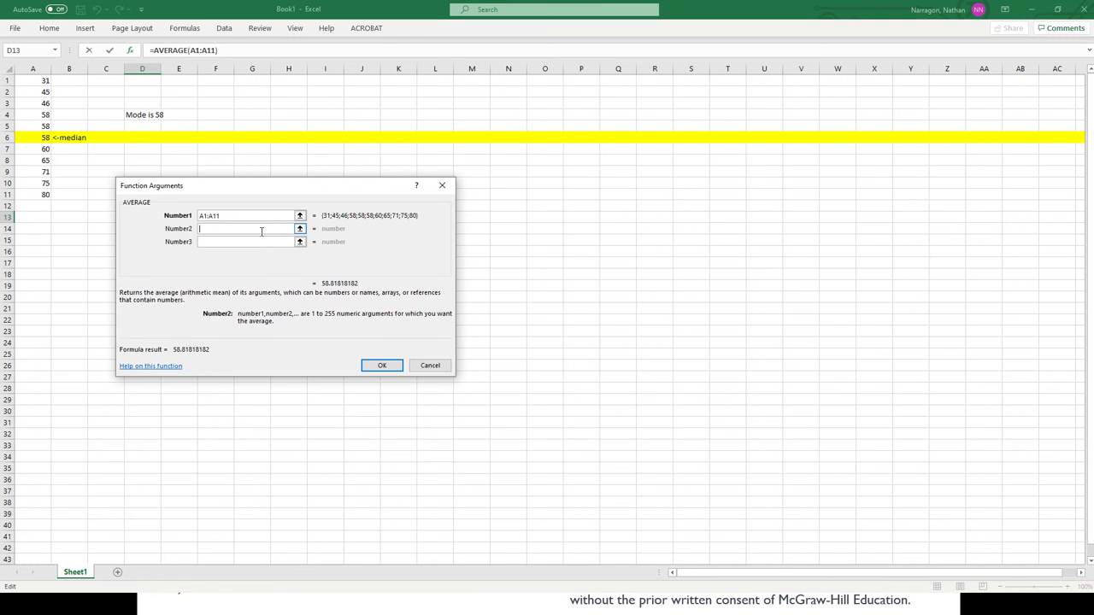
{"action": "left_click", "coordinate": [369, 368]}
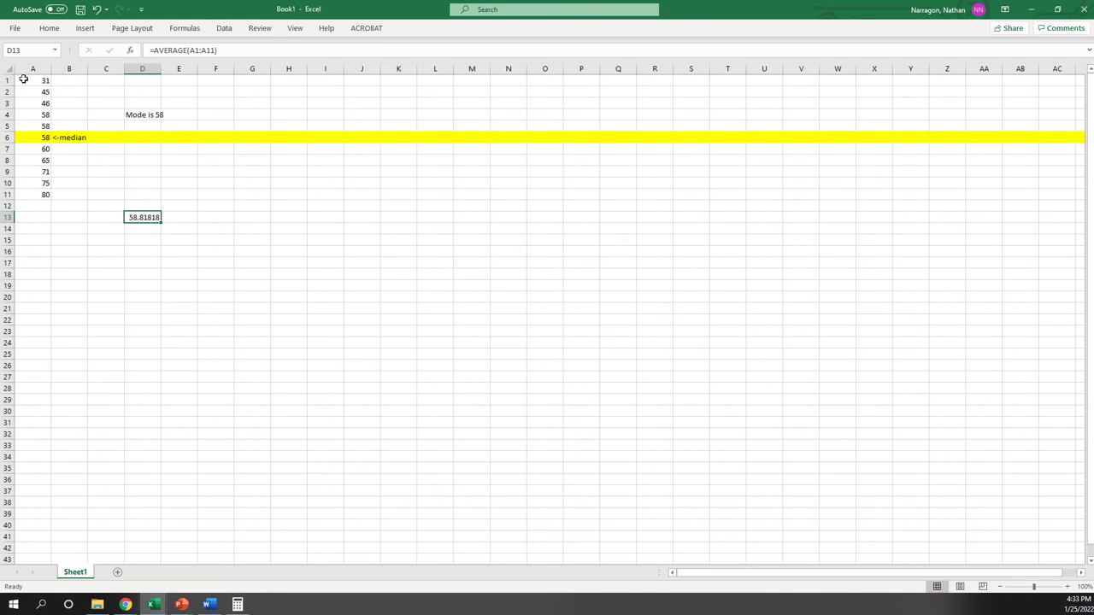
Total the values in column A with AutoSum, placing the sum of A1:A12 in cell A13
{"action": "left_click_drag", "start_coordinate": [25, 79], "coordinate": [38, 195]}
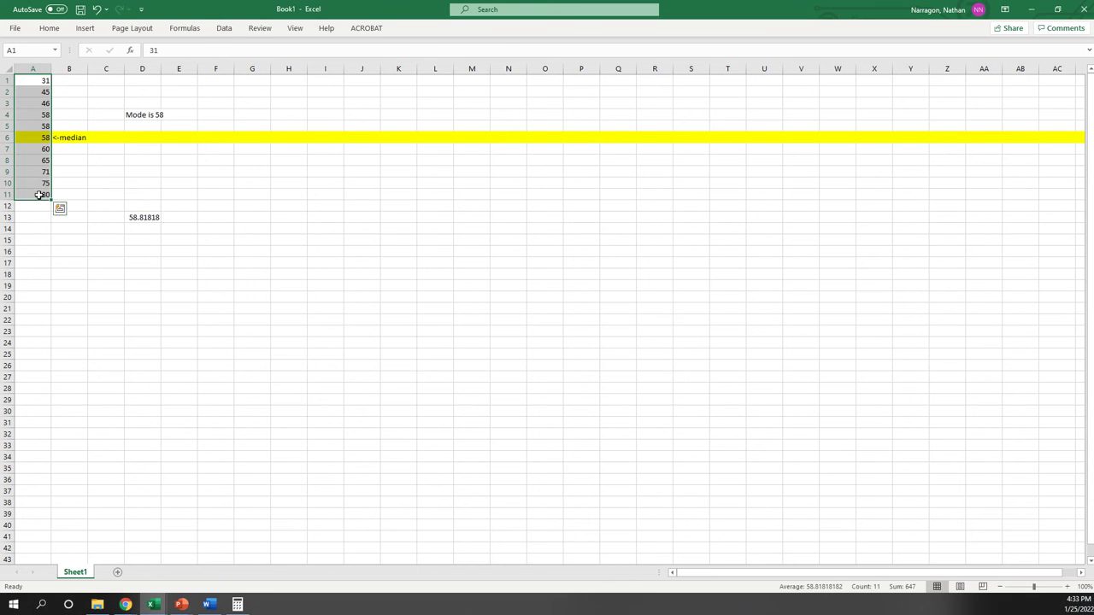
{"action": "left_click_drag", "start_coordinate": [42, 81], "coordinate": [36, 216]}
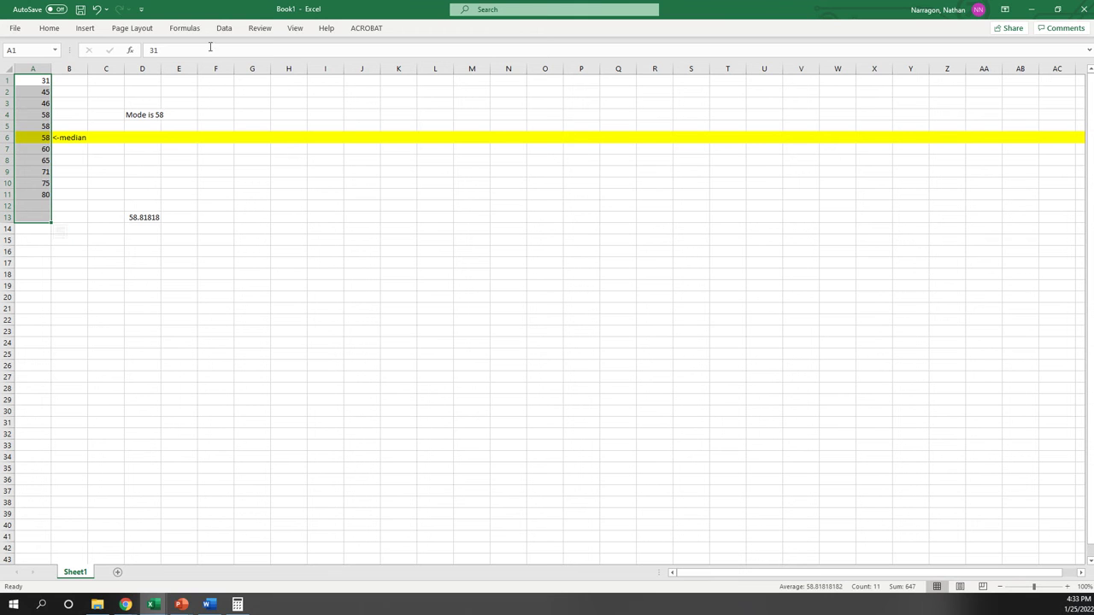
{"action": "left_click", "coordinate": [188, 28]}
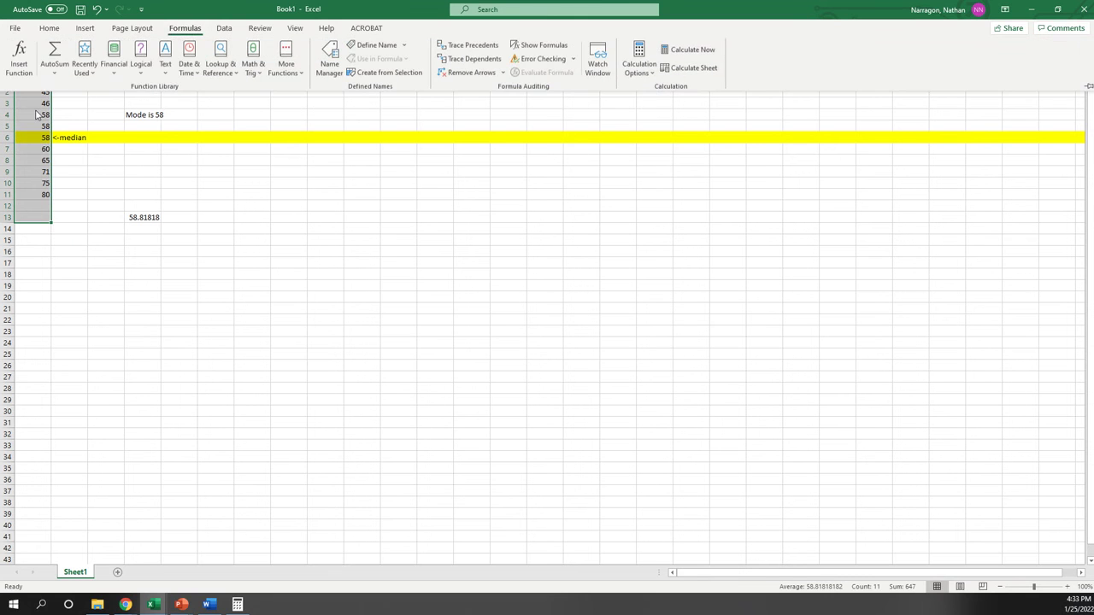
{"action": "left_click", "coordinate": [57, 53]}
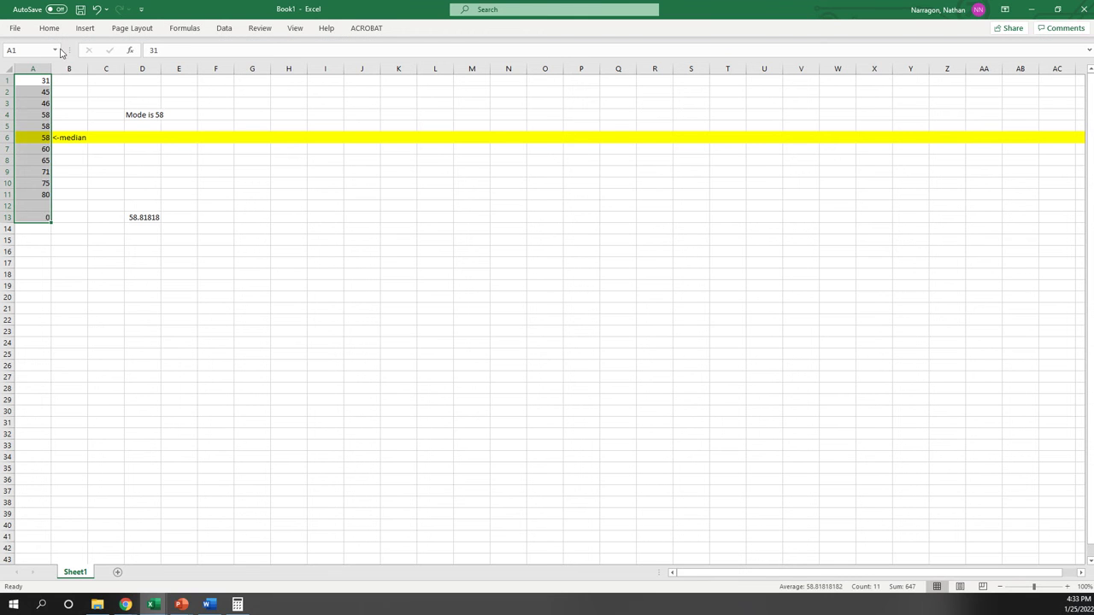
{"action": "left_click", "coordinate": [34, 218]}
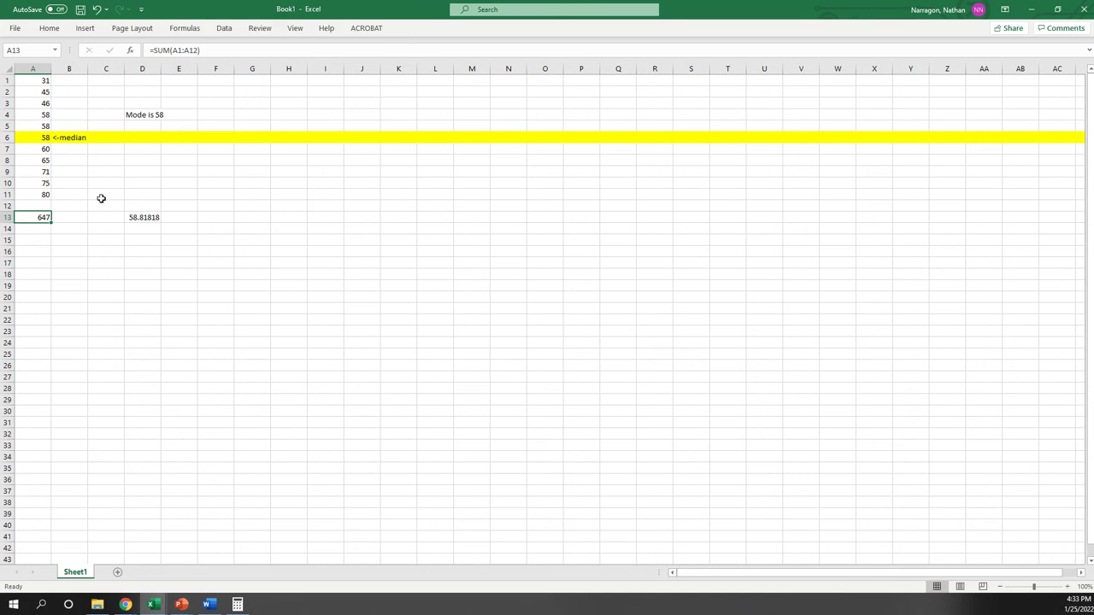
Enter the formula =647 in cell B13, beside the column total
{"action": "left_click", "coordinate": [78, 218]}
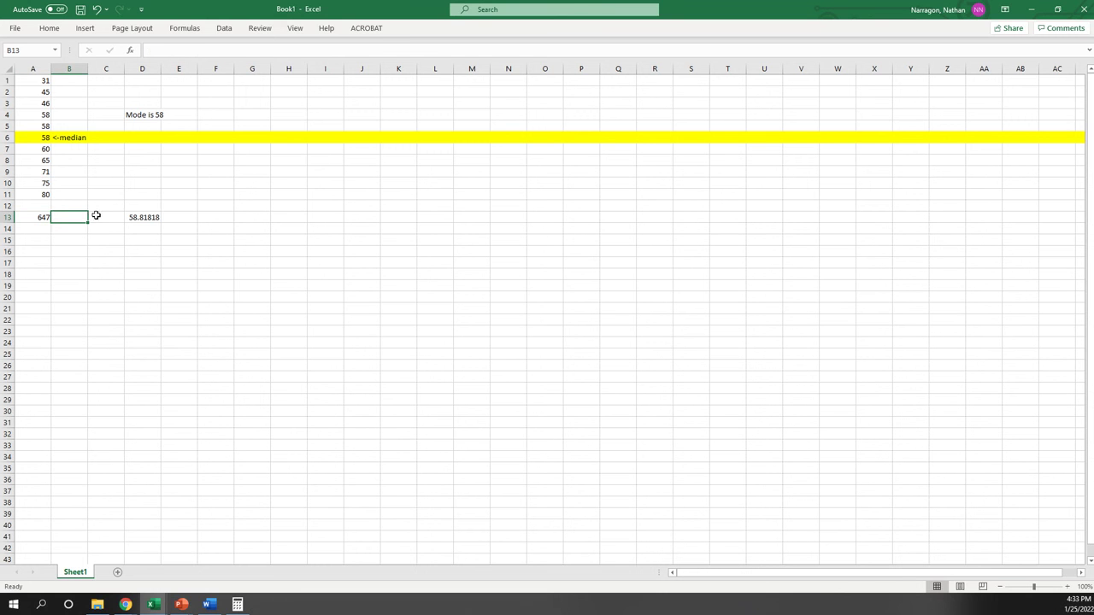
{"action": "type", "text": "="}
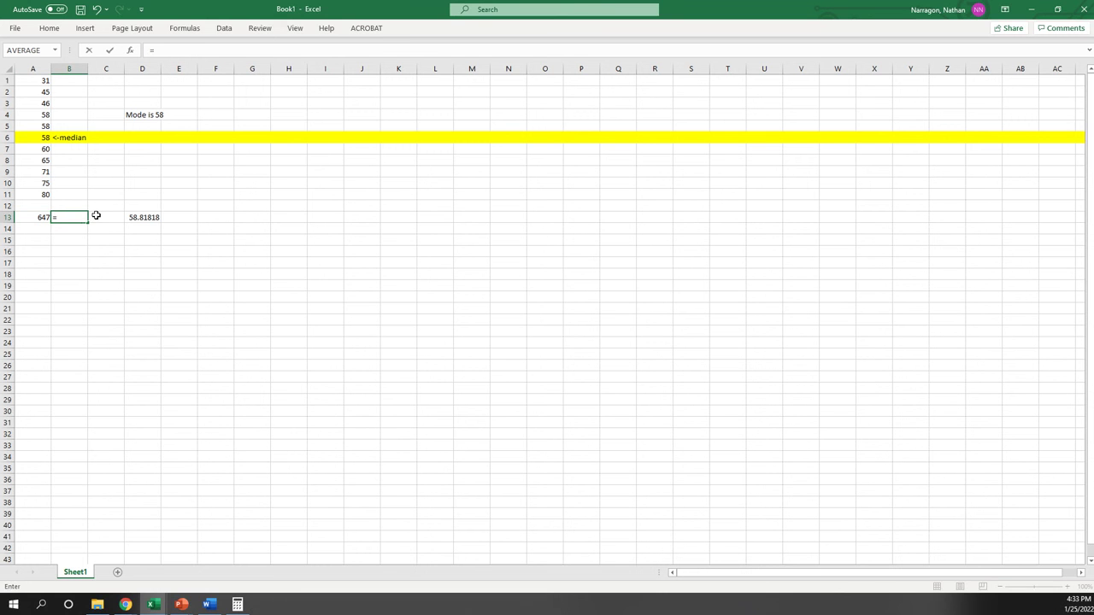
{"action": "type", "text": "647"}
{"action": "left_click", "coordinate": [33, 216]}
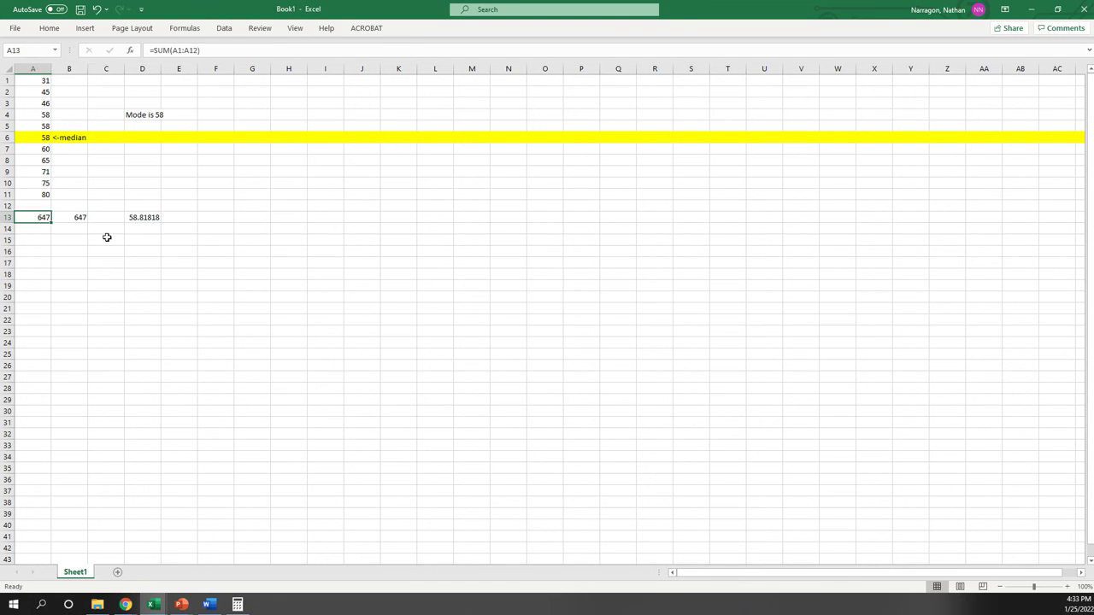
Replace the content of cell B13 with the formula =A13/11 to calculate the mean from the column total
{"action": "left_click", "coordinate": [76, 222]}
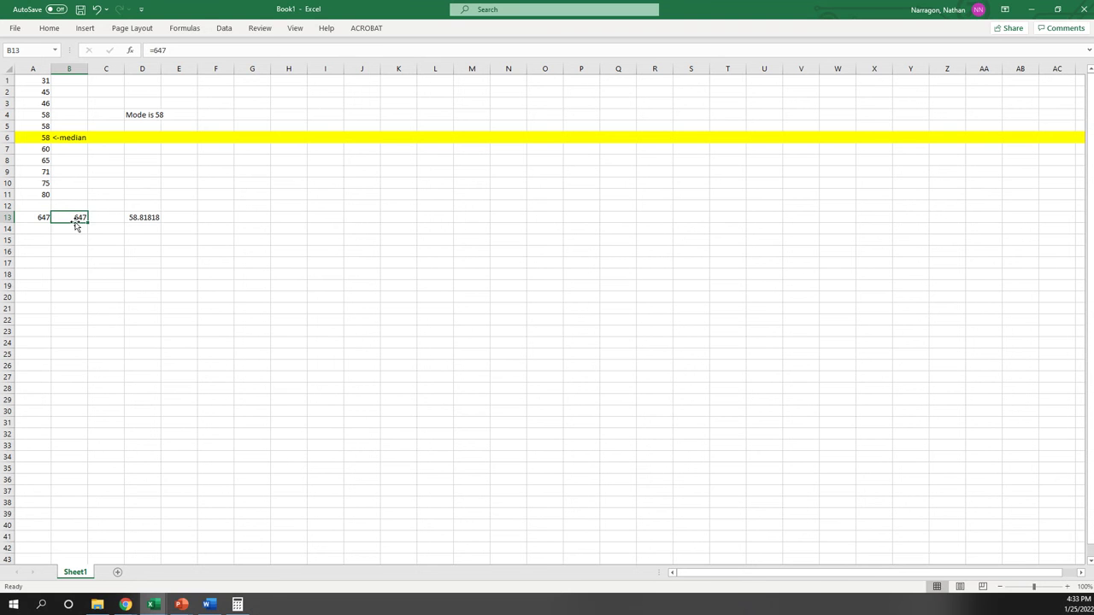
{"action": "type", "text": "="}
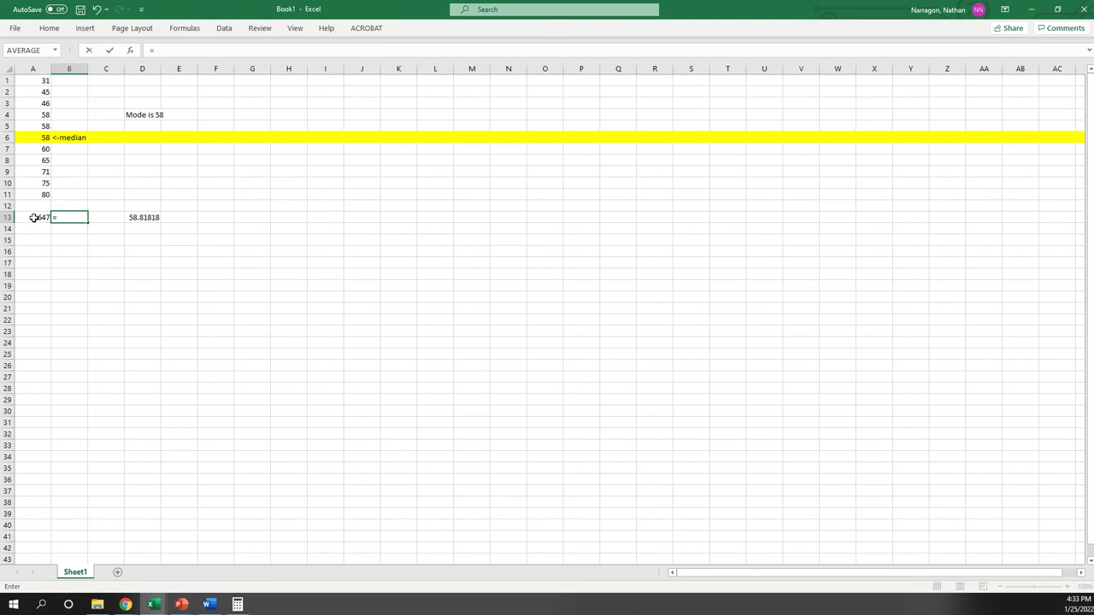
{"action": "left_click", "coordinate": [35, 221]}
{"action": "type", "text": "/"}
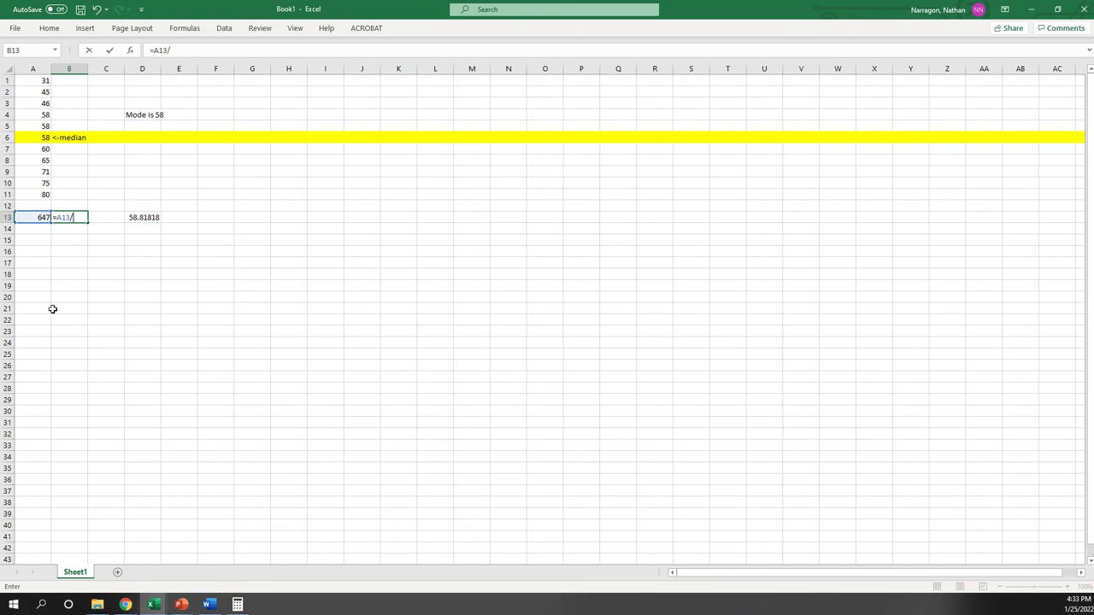
{"action": "type", "text": "11"}
{"action": "key", "text": "Return"}
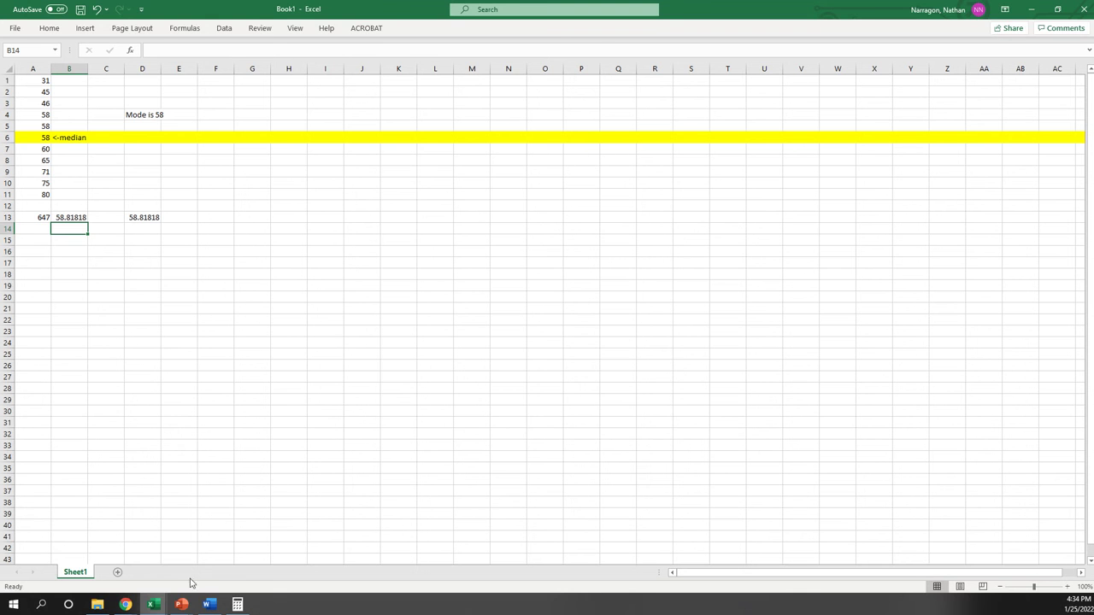
Switch to the running PowerPoint slide show with Question 19
{"action": "mouse_move", "coordinate": [184, 603]}
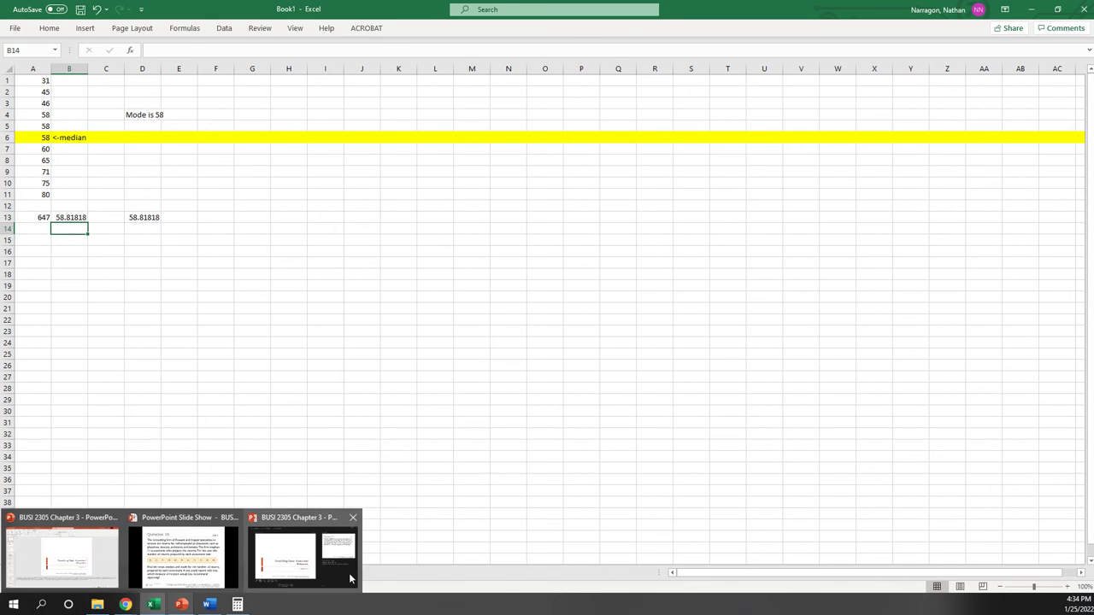
{"action": "left_click", "coordinate": [263, 592]}
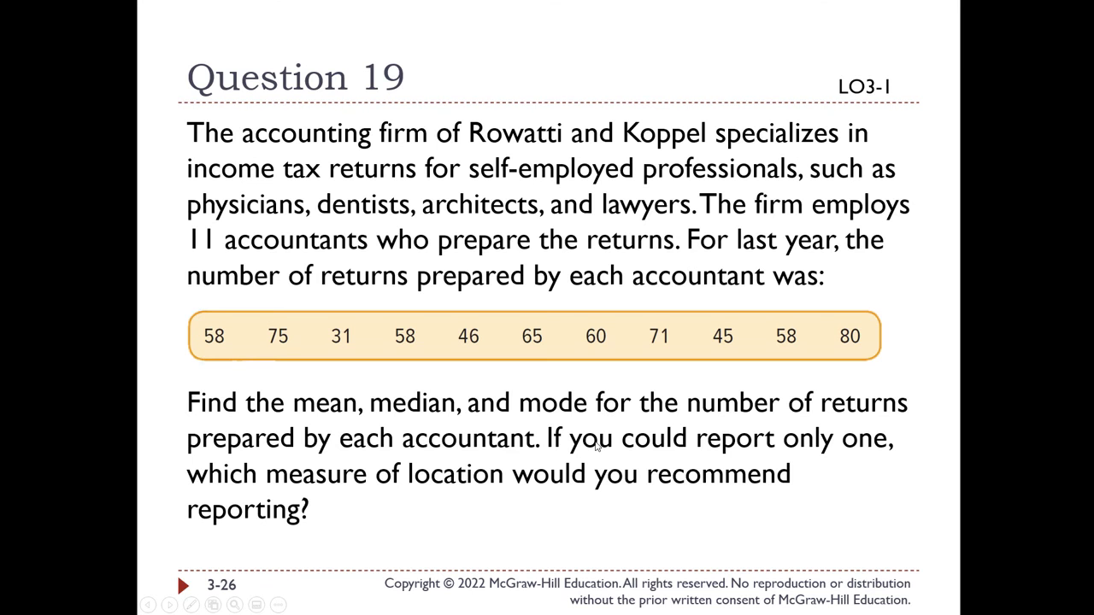